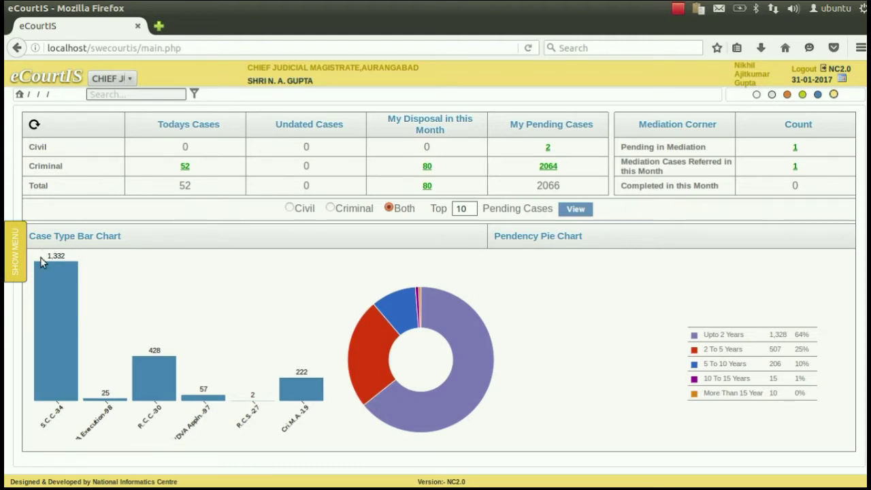
Show the side menu and open Legal Heir under Litigant Updations
left_click(16, 263)
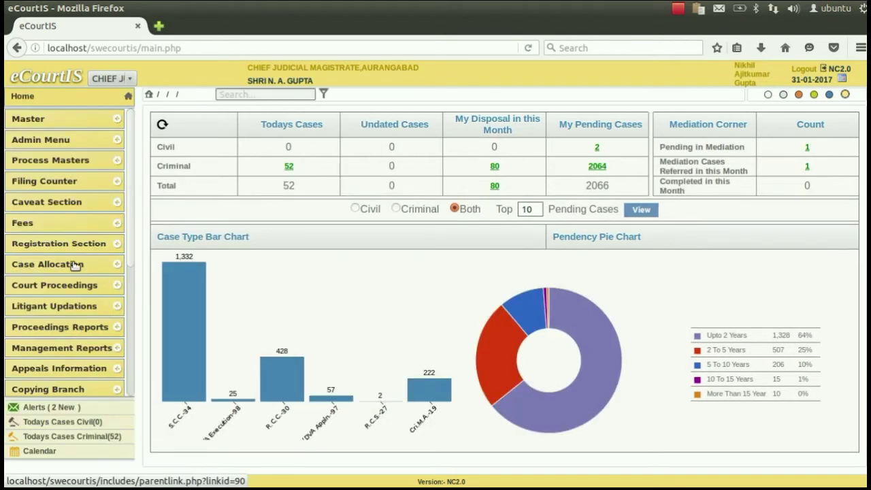
mouse_move(29, 260)
left_click(48, 311)
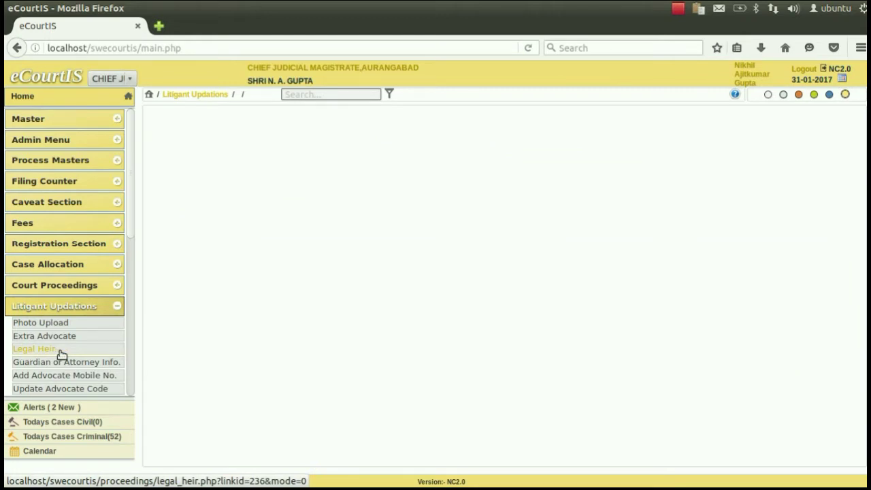
left_click(60, 354)
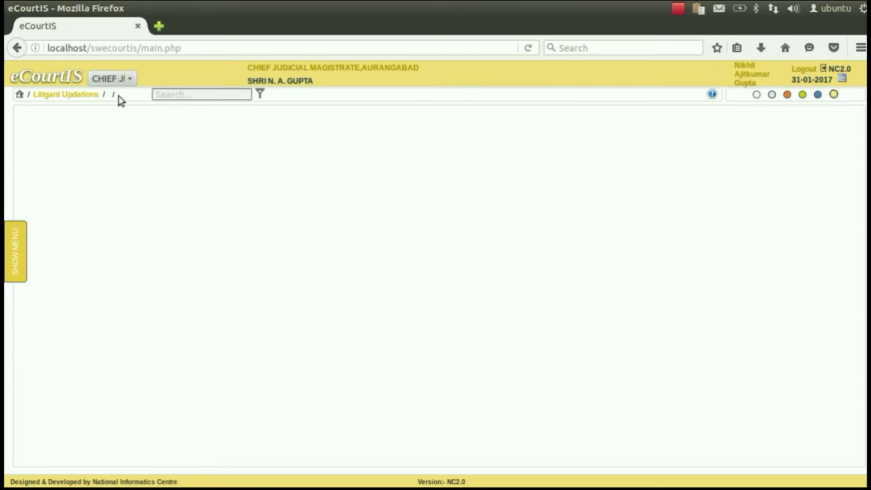
Search the menu for 'legal' and open the Legal Heir form from the results
left_click(162, 96)
type("lega h")
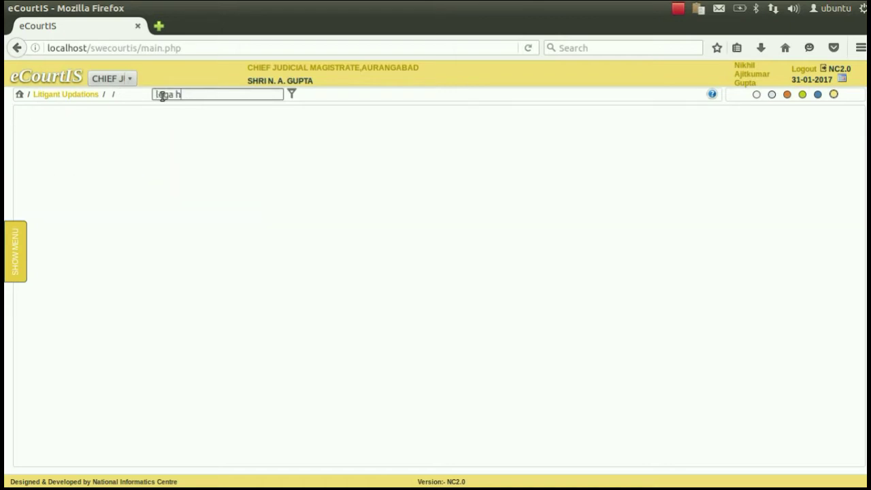
type("e")
key("BackSpace")
key("BackSpace")
key("BackSpace")
type("l")
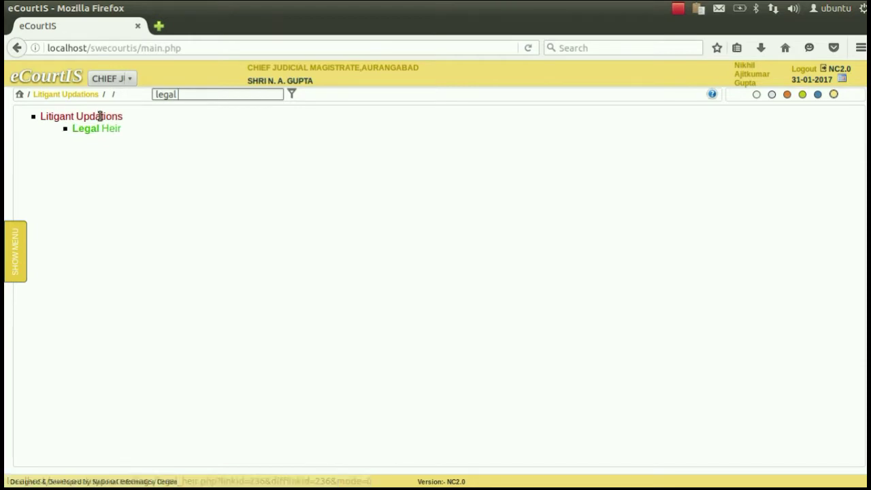
left_click(28, 245)
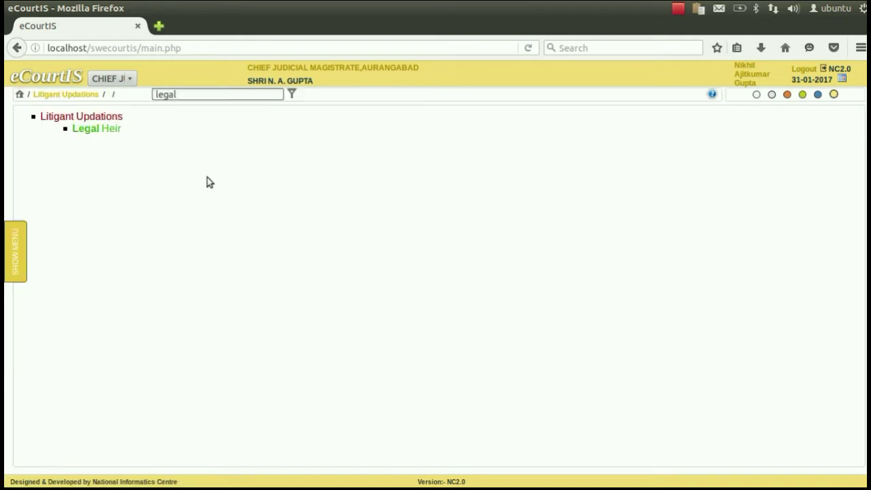
left_click(112, 133)
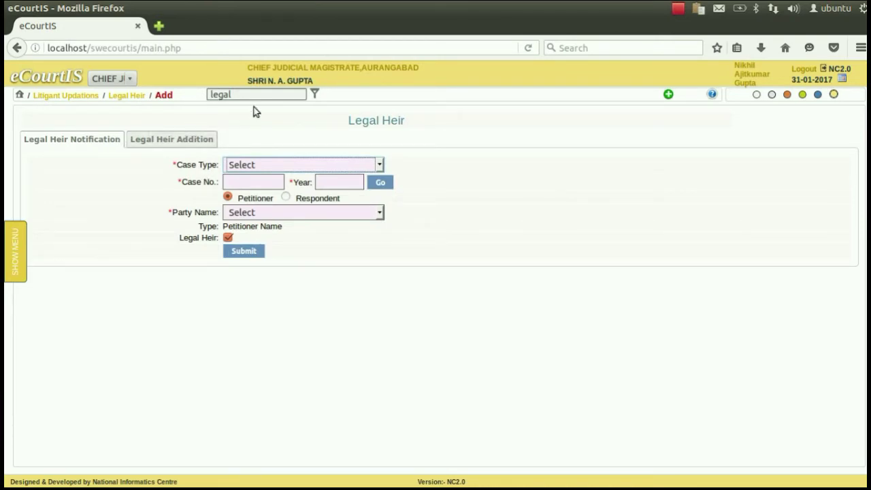
left_click(273, 165)
key("r")
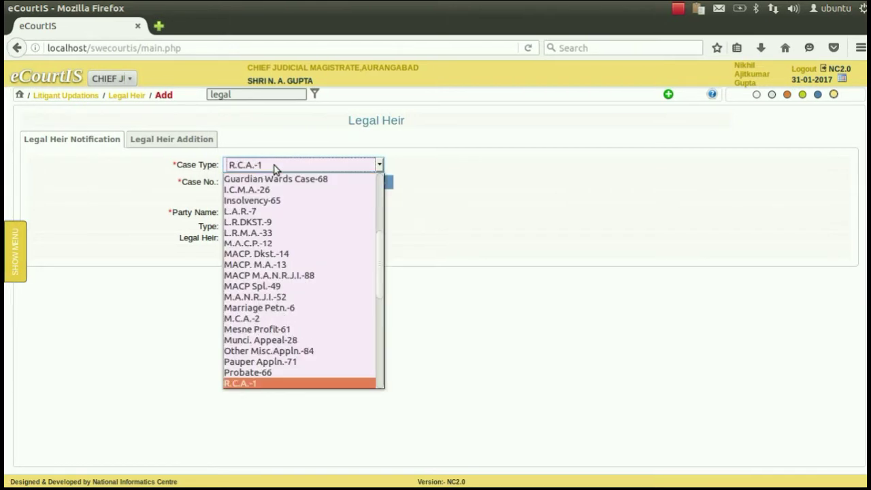
key("Down")
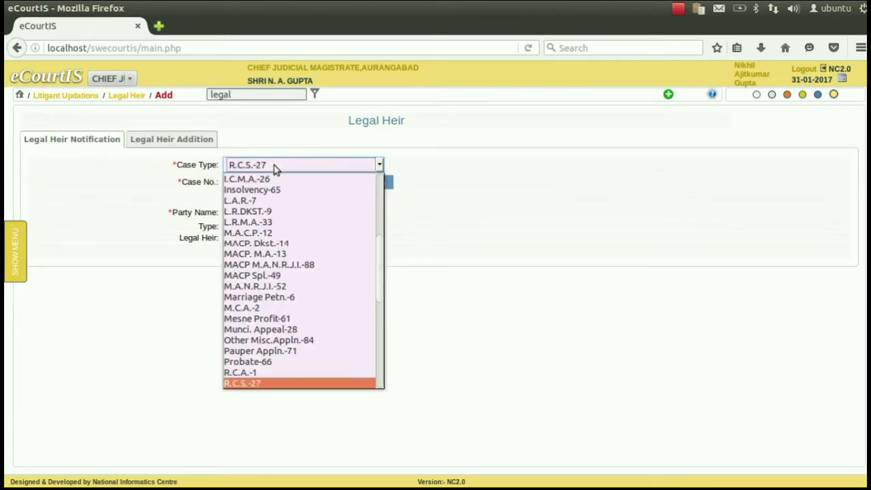
key("Return")
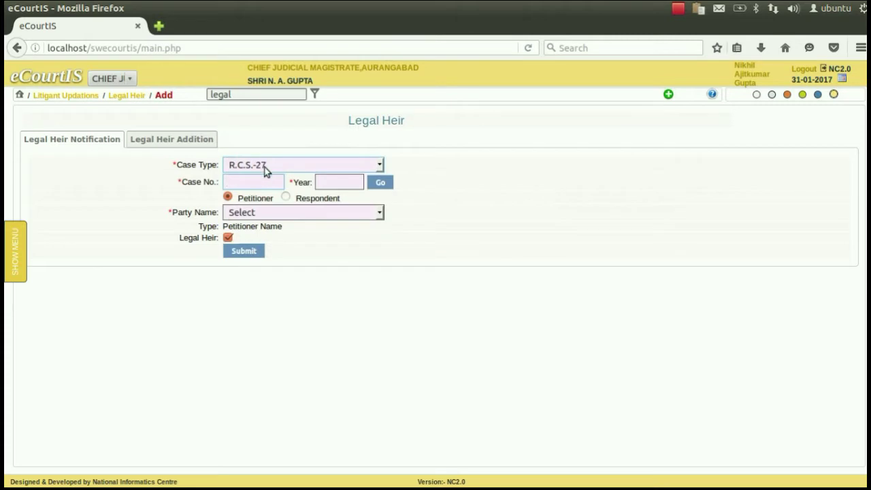
left_click(251, 181)
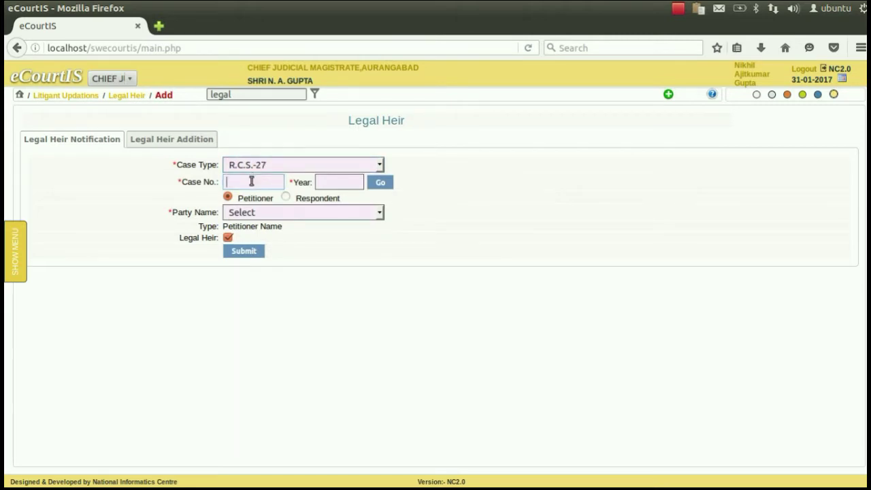
type("2")
key("Tab")
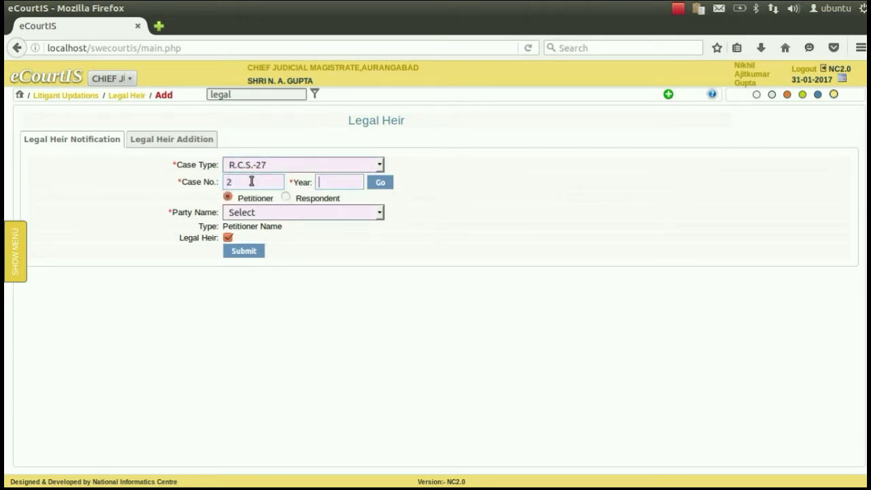
type("20")
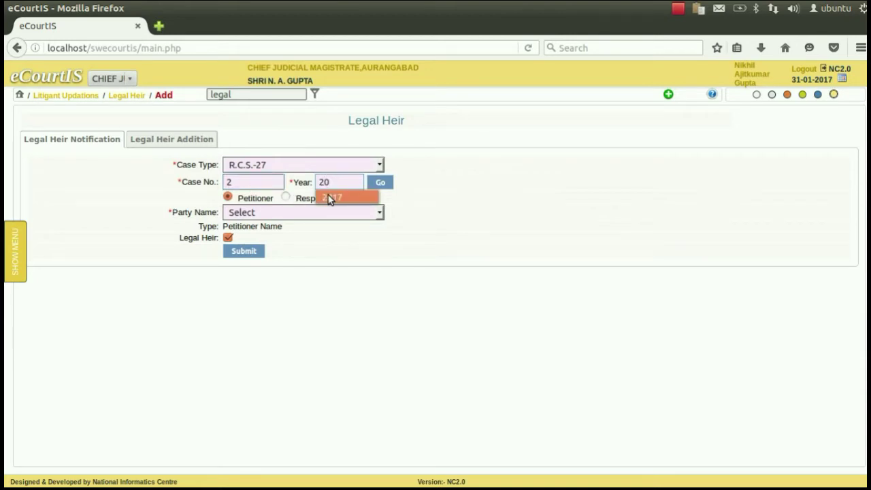
left_click(337, 199)
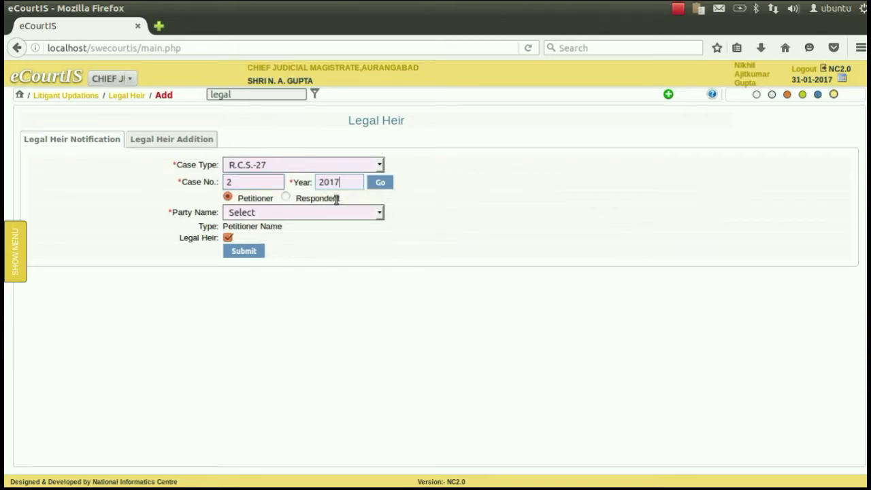
left_click(378, 183)
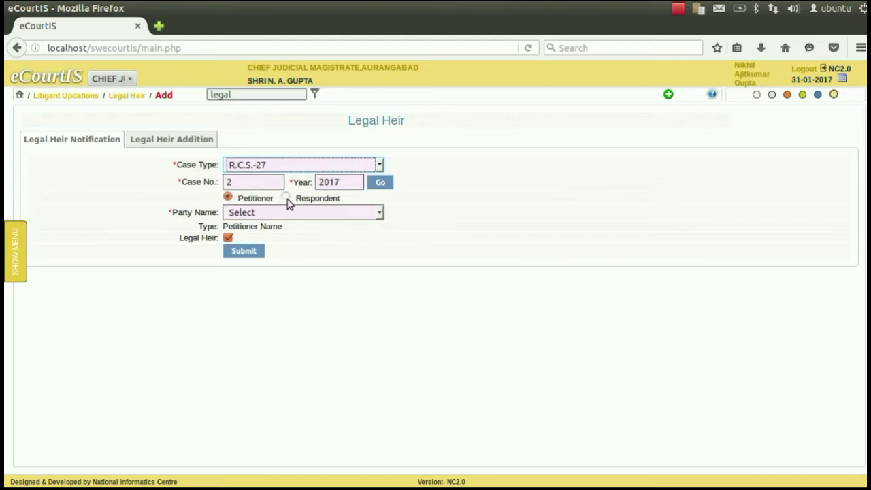
Choose Respondent, pick the third respondent as party, and submit
left_click(287, 199)
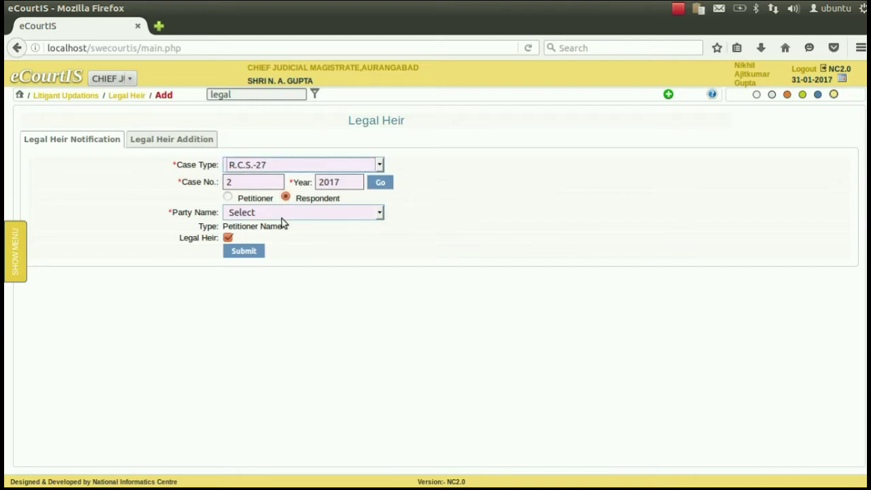
left_click(281, 217)
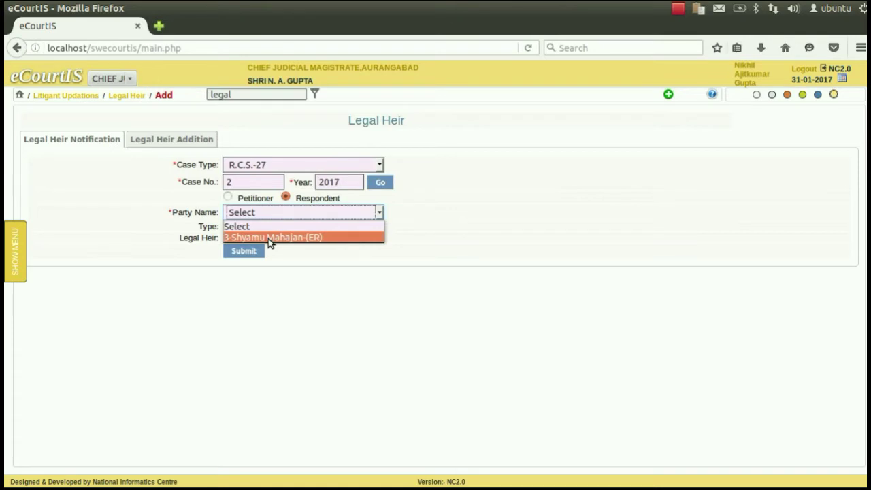
left_click(269, 238)
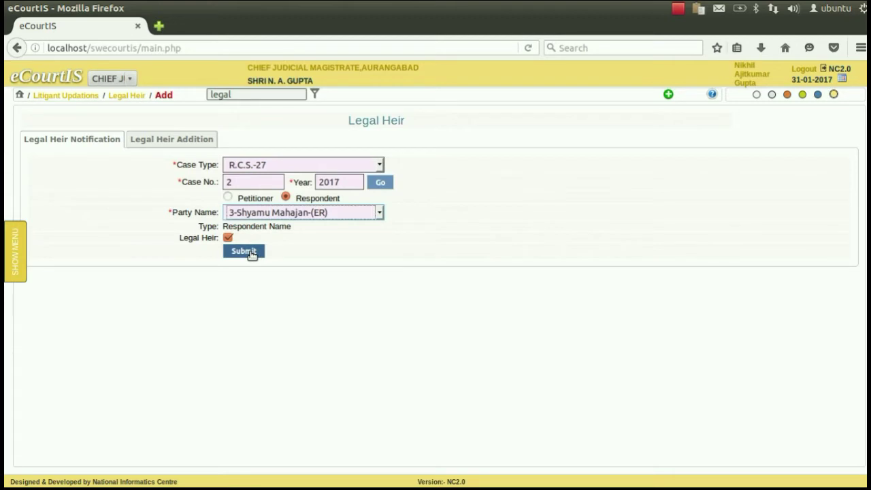
left_click(244, 251)
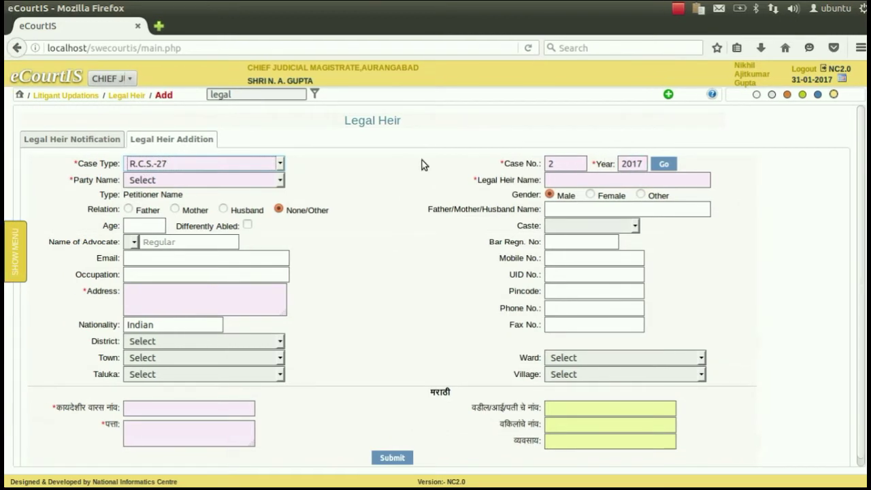
Set the third respondent as the party on the Legal Heir Addition form
left_click(197, 179)
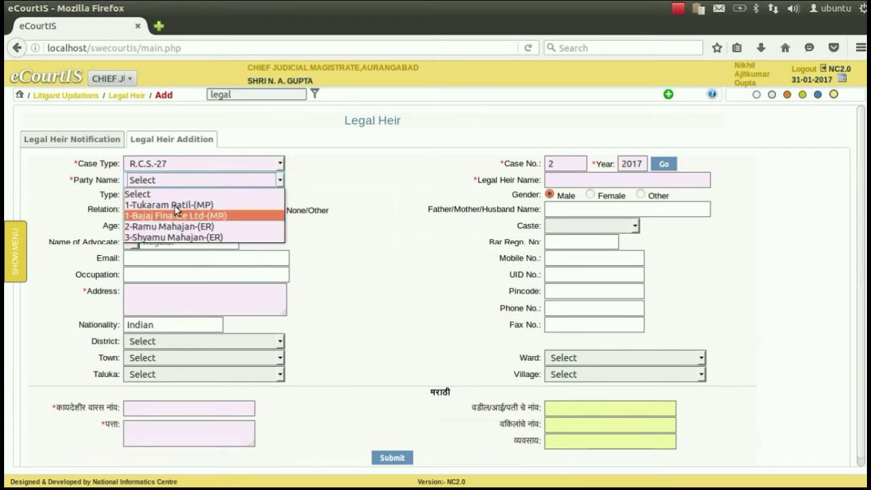
left_click(166, 237)
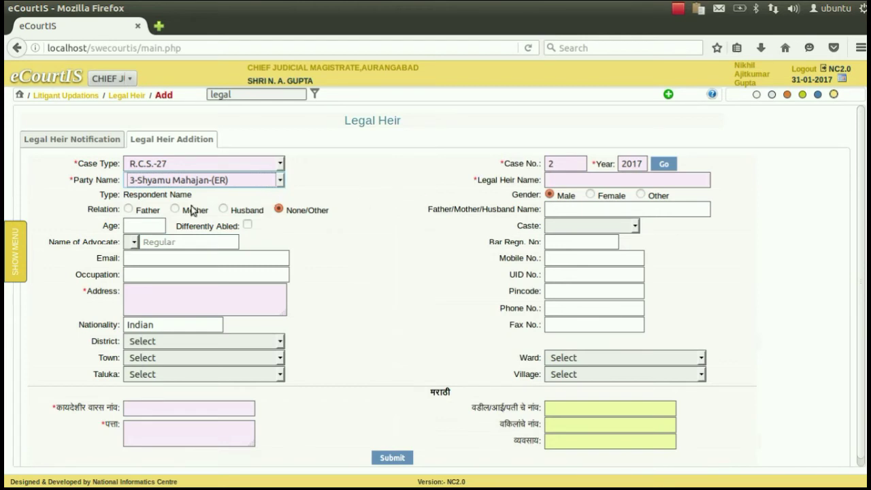
left_click(551, 179)
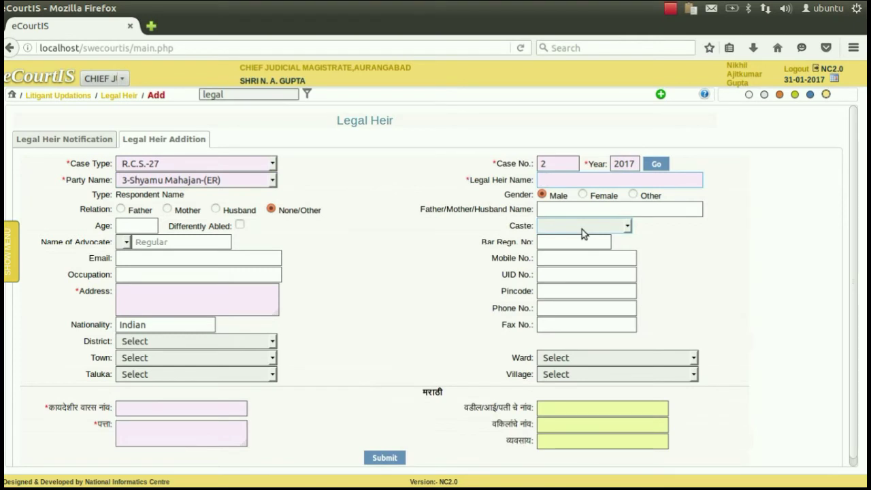
Enter the heir's name, relation Father with the father's name, age 45, and begin the advocate search
key("Tab")
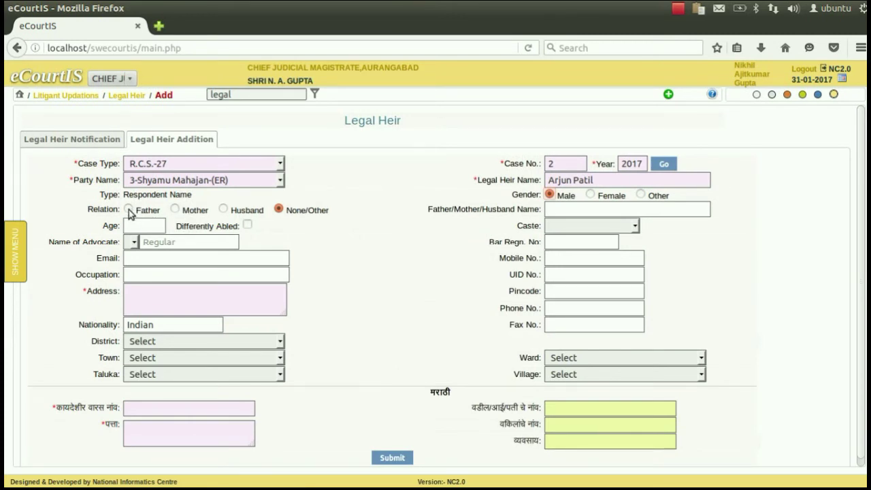
left_click(129, 211)
left_click(553, 209)
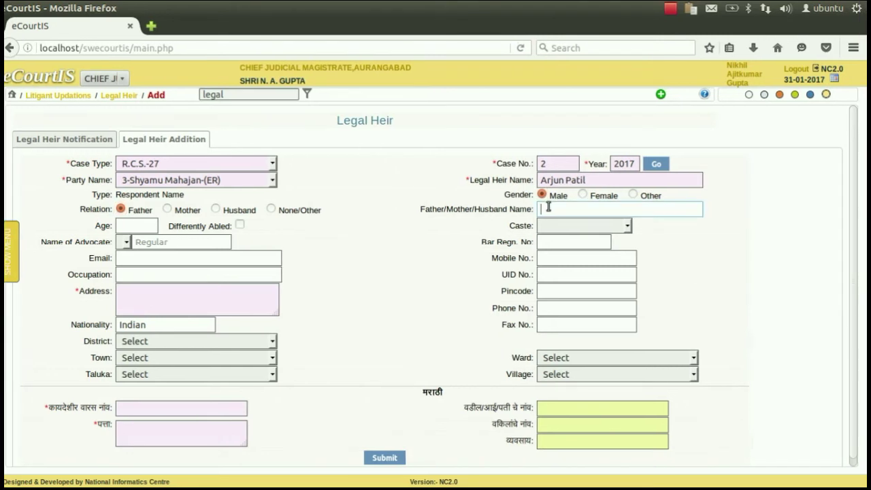
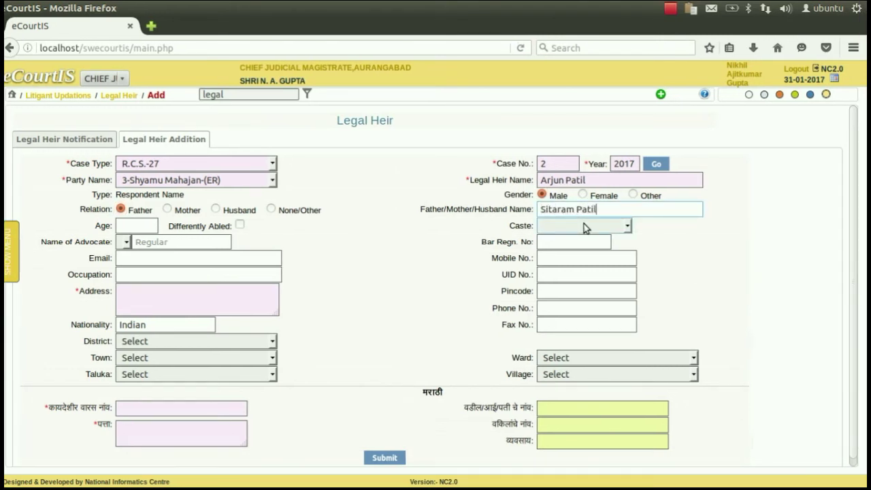
key("Tab")
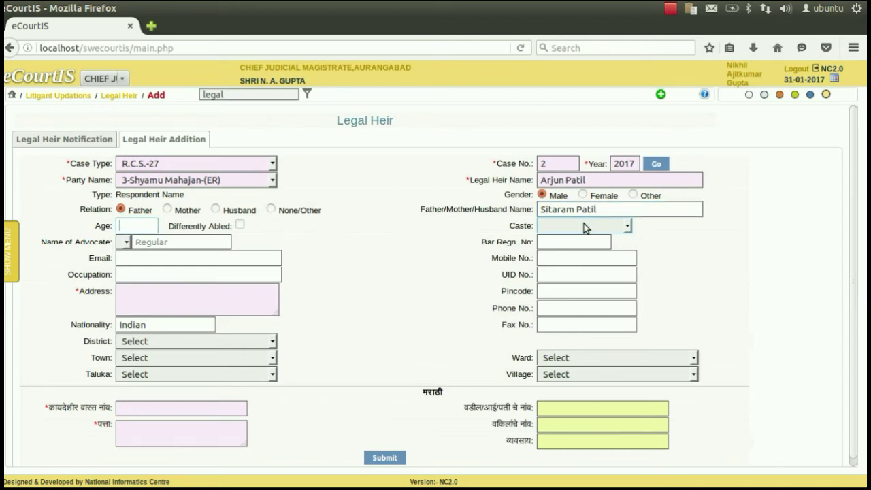
type("45")
key("Tab")
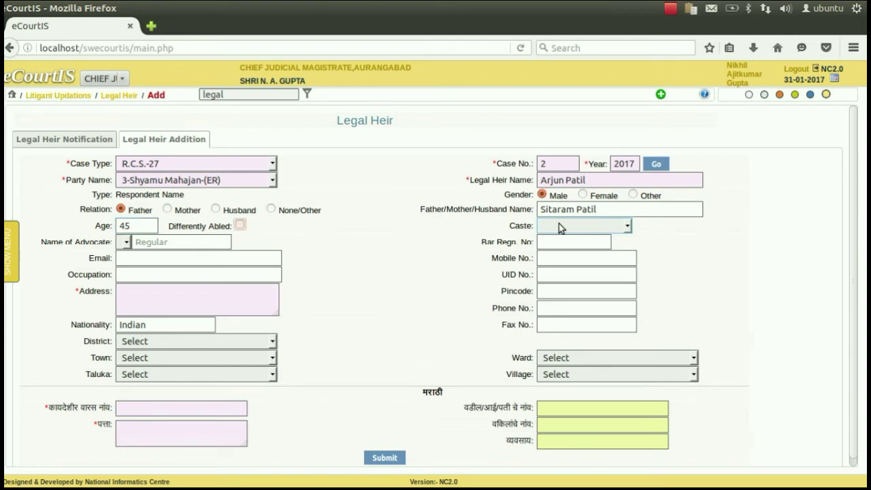
left_click(186, 245)
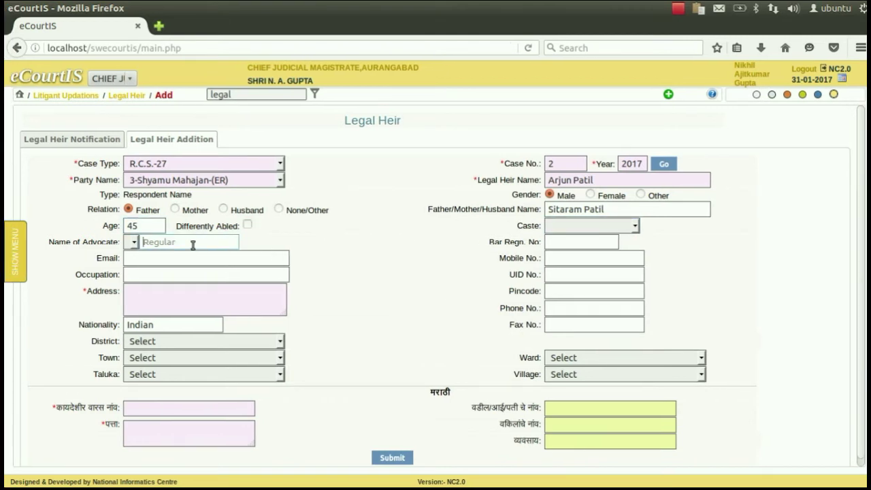
type("maha")
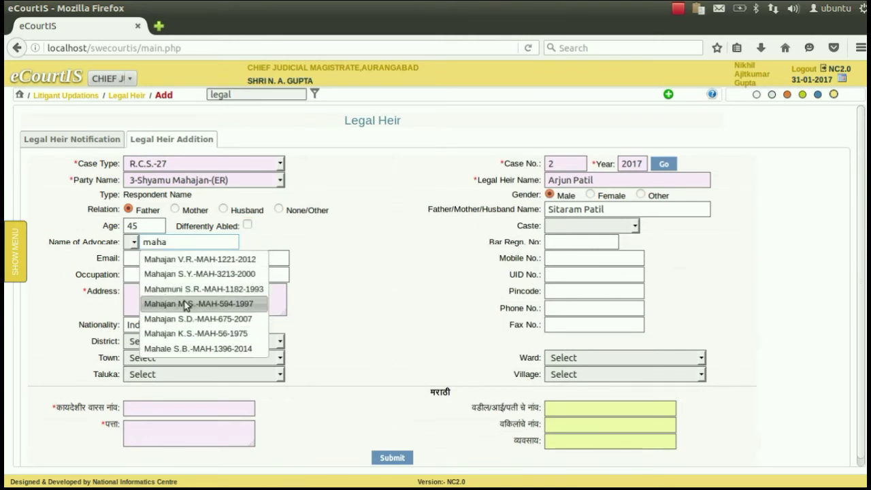
Pick the matching advocate from the suggestions so the bar registration number fills in
left_click(185, 304)
left_click(162, 257)
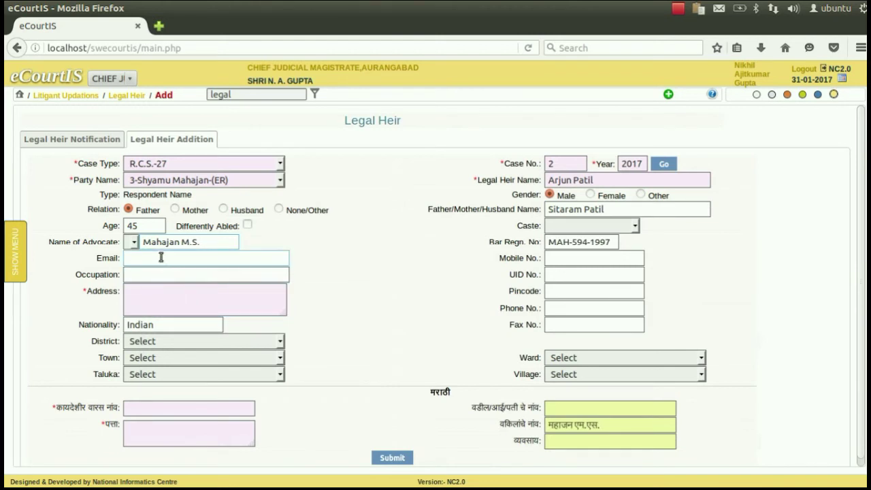
left_click(187, 247)
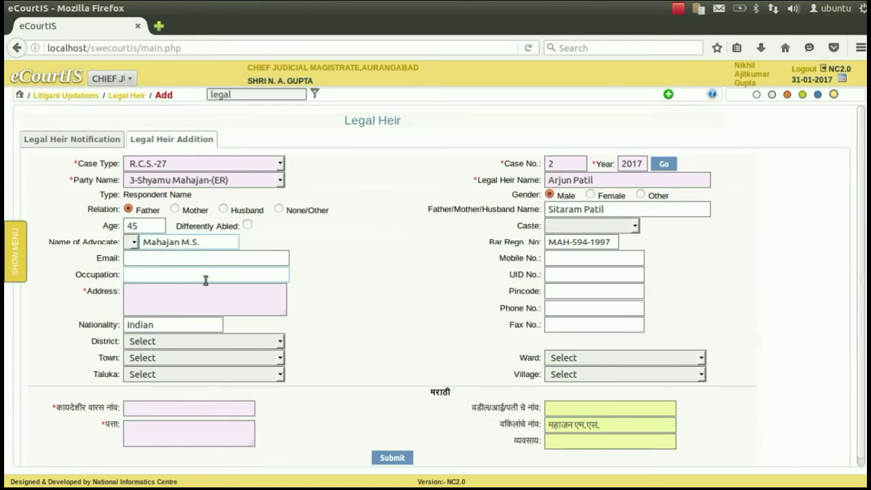
Enter the heir's mobile number, occupation 'Service', address and pincode, skipping UID number
left_click(566, 259)
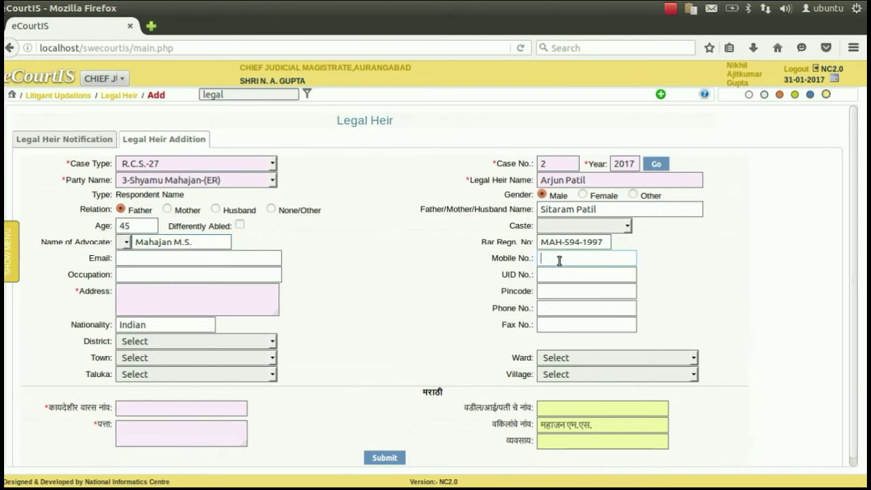
key("Tab")
type("Serv")
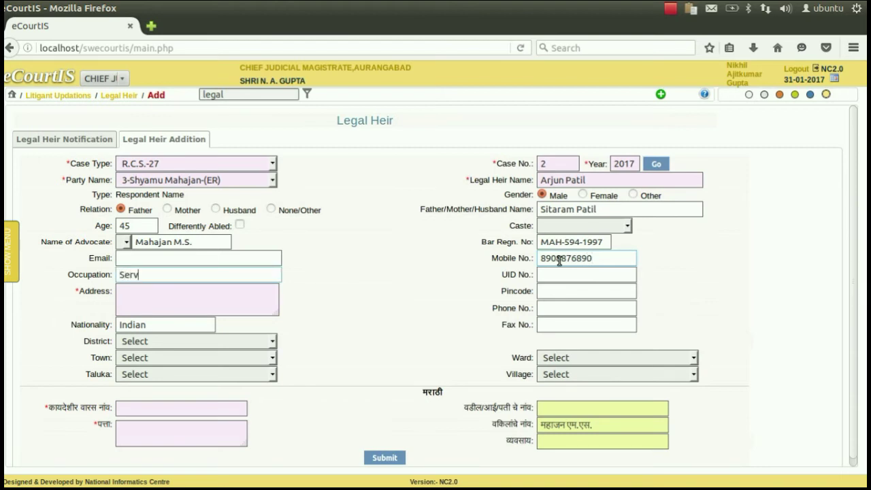
type("ice")
key("Tab")
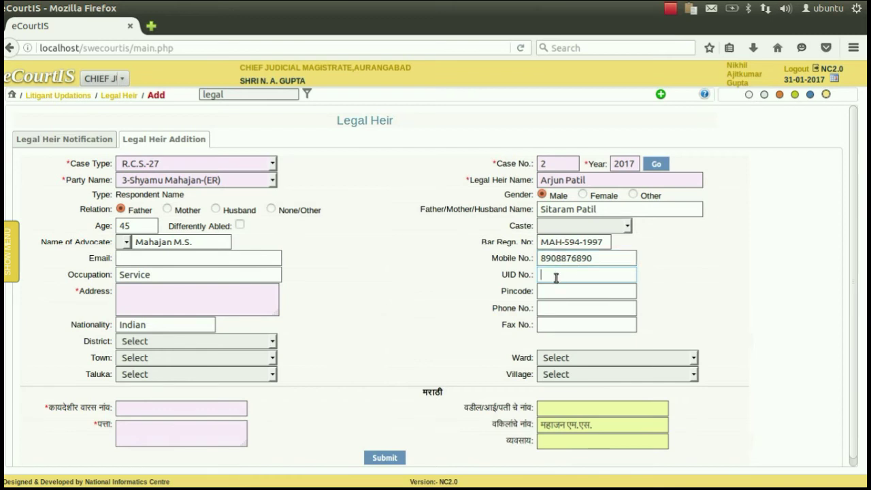
key("Tab")
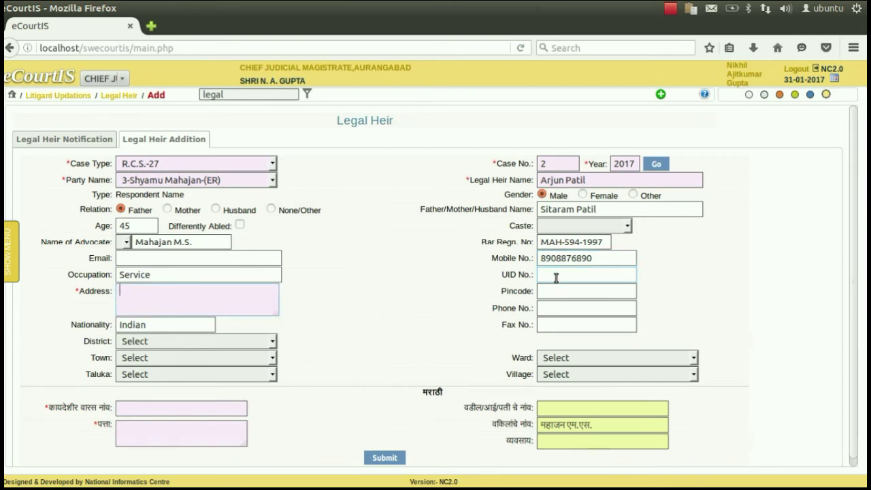
type("Aurangabad")
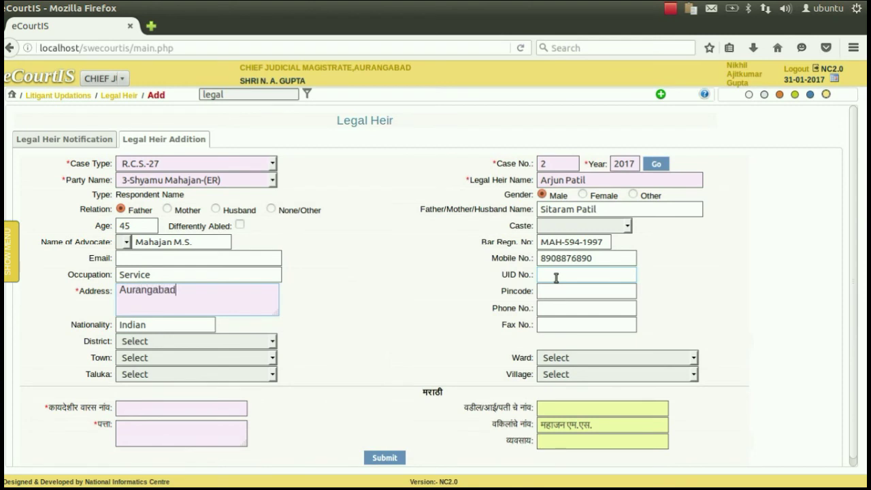
key("Tab")
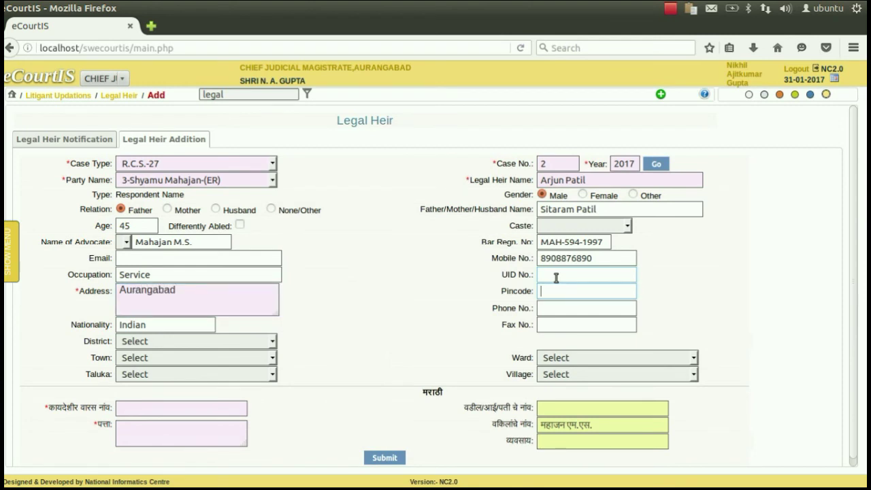
type("423781")
key("Tab")
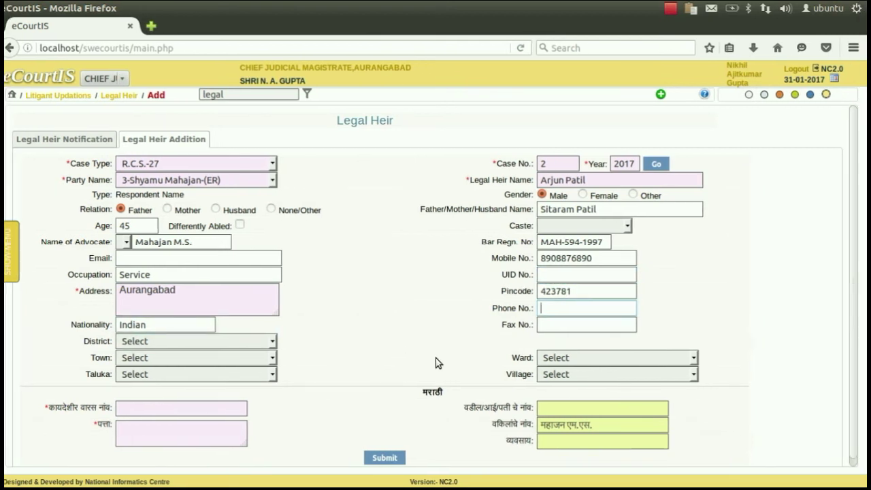
Set District to Aurangabad-19, leaving Town unselected
left_click(198, 345)
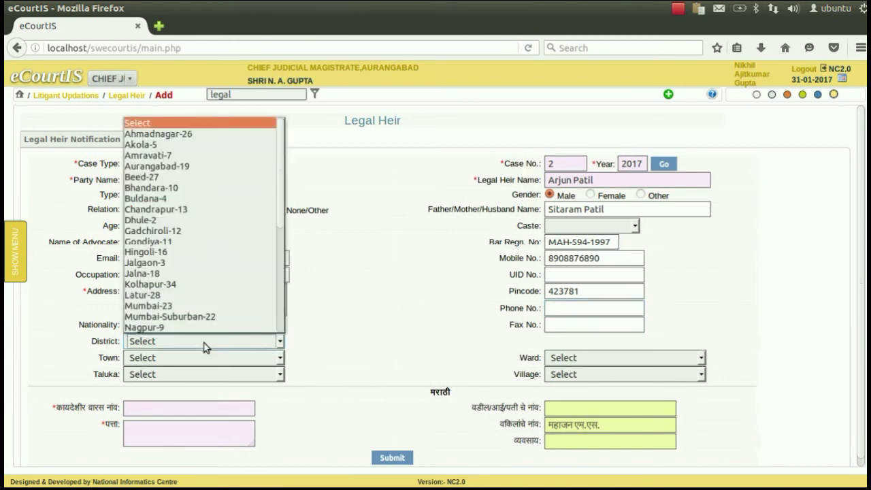
left_click(182, 168)
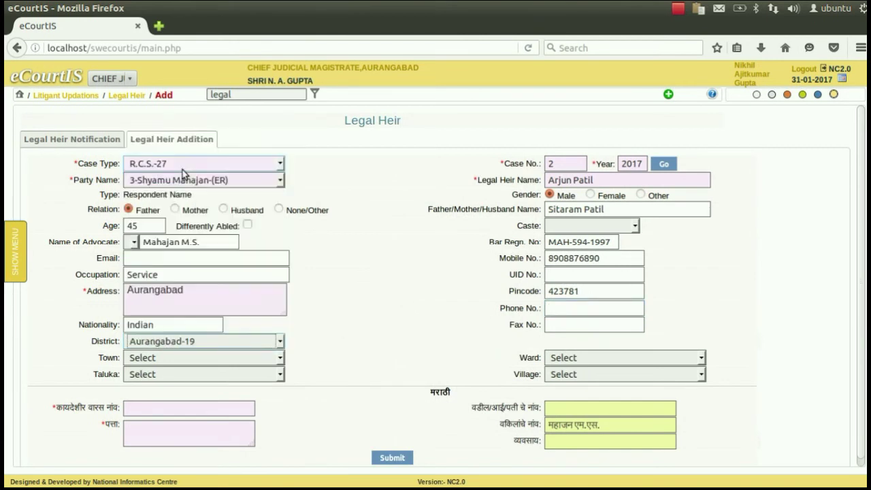
left_click(165, 358)
left_click(165, 358)
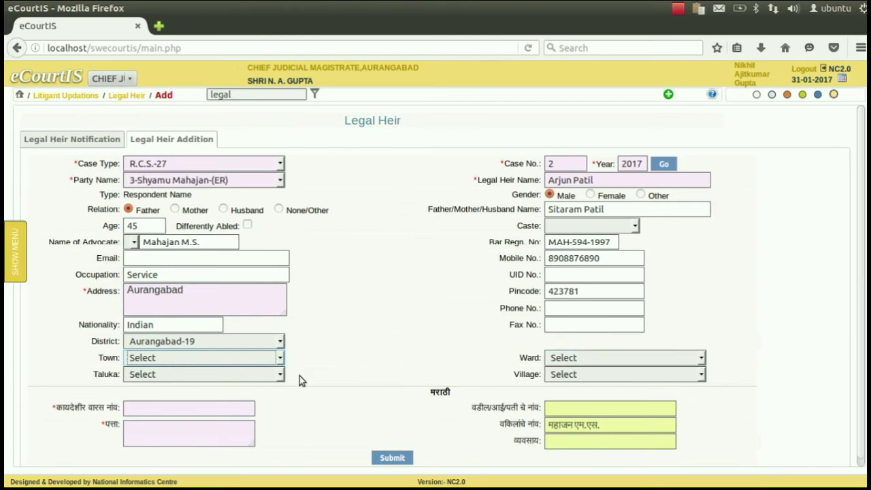
left_click(170, 406)
Paste the heir's Marathi name into the कायदेशीर वारस नांव field
left_click(204, 405)
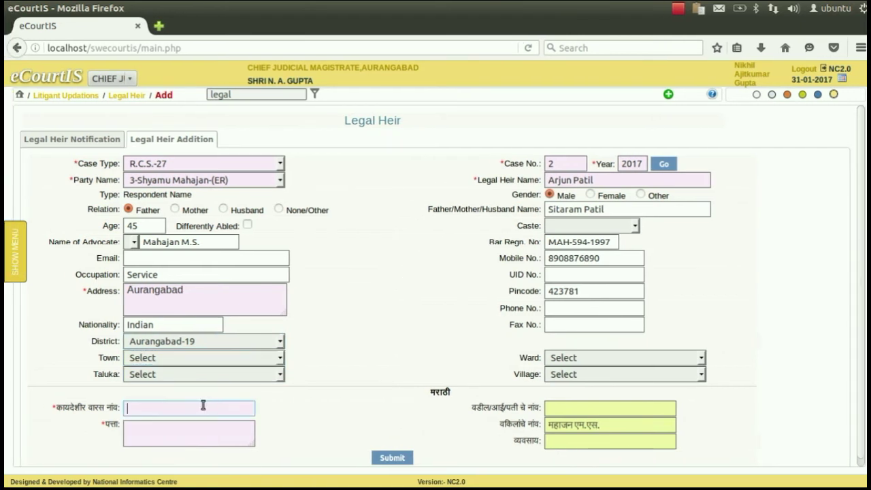
left_click(170, 426)
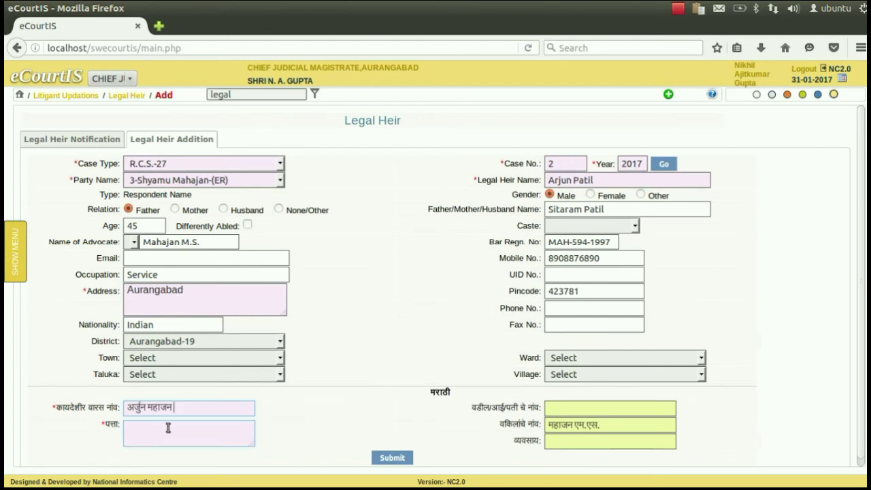
Replace the heir's English surname with the respondent's surname
double_click(573, 181)
type("Mahajn")
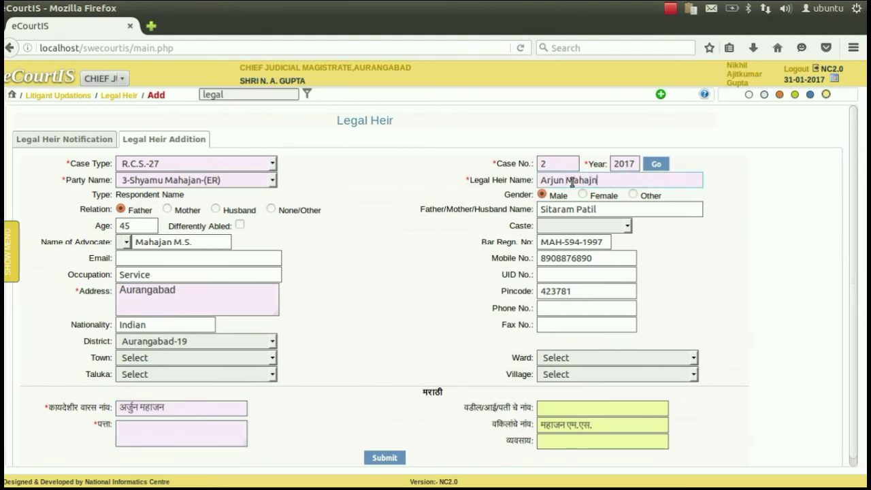
key("BackSpace")
type("a")
Try pasting Marathi text from clipboard history into पत्ता, clear it, and submit the heir details
left_click(176, 431)
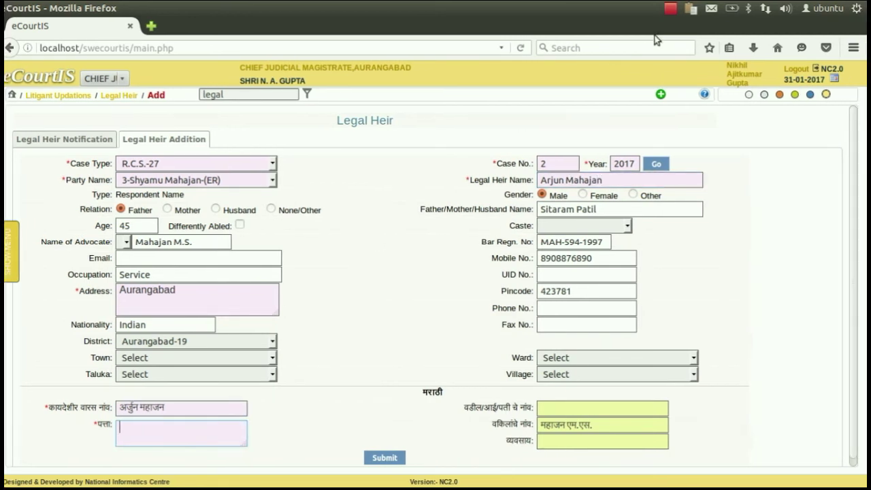
left_click(694, 8)
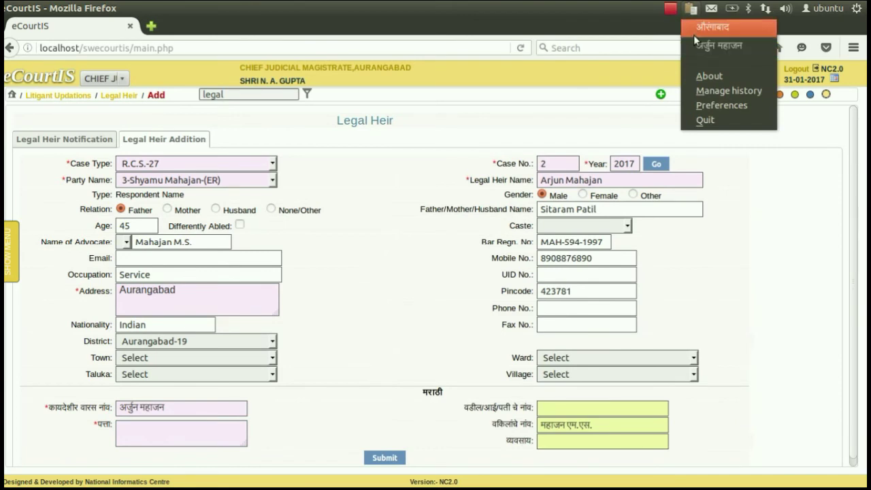
left_click(694, 34)
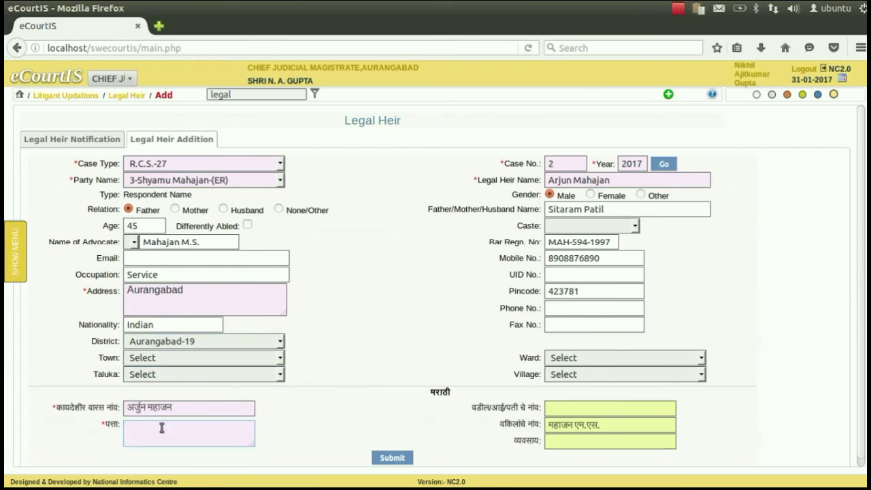
key("ctrl+z")
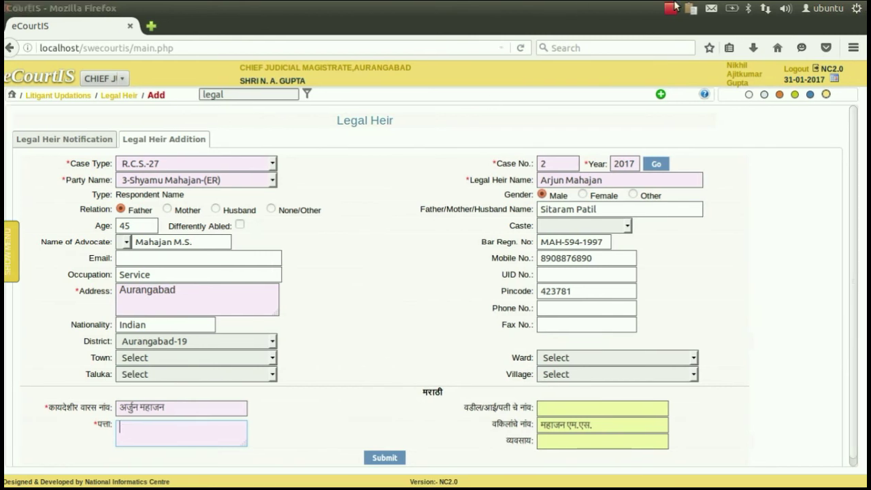
left_click(698, 8)
left_click(713, 28)
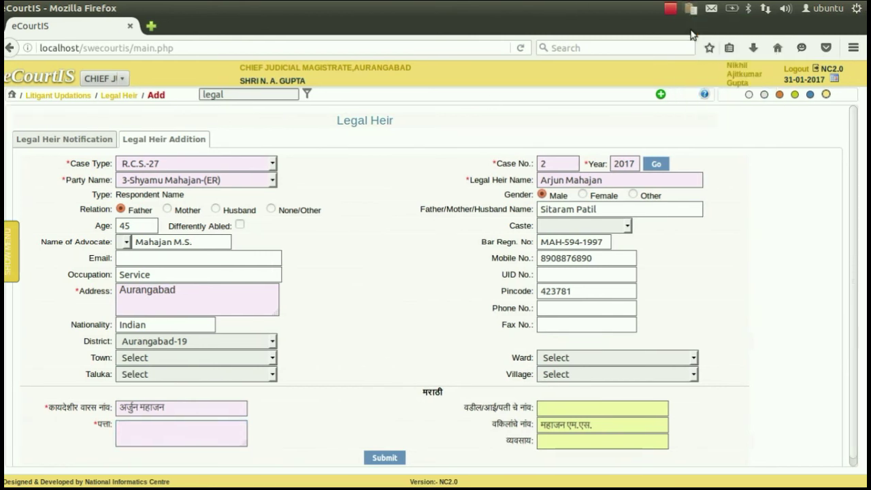
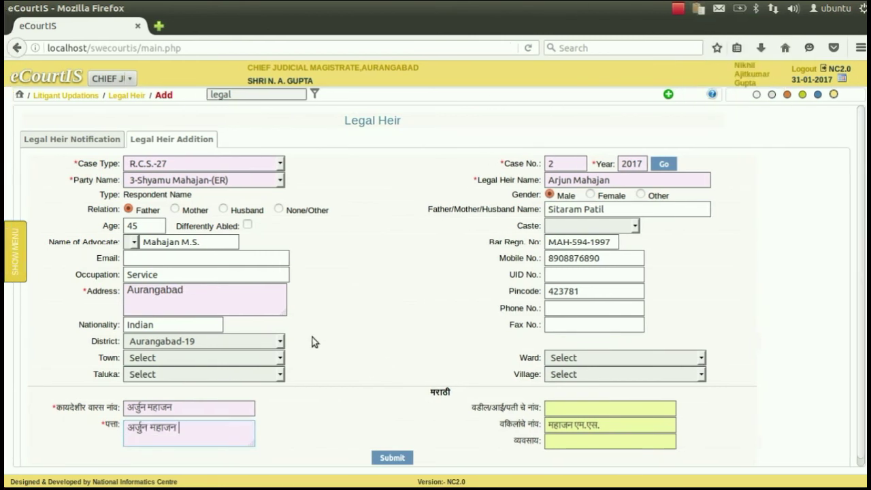
left_click(397, 457)
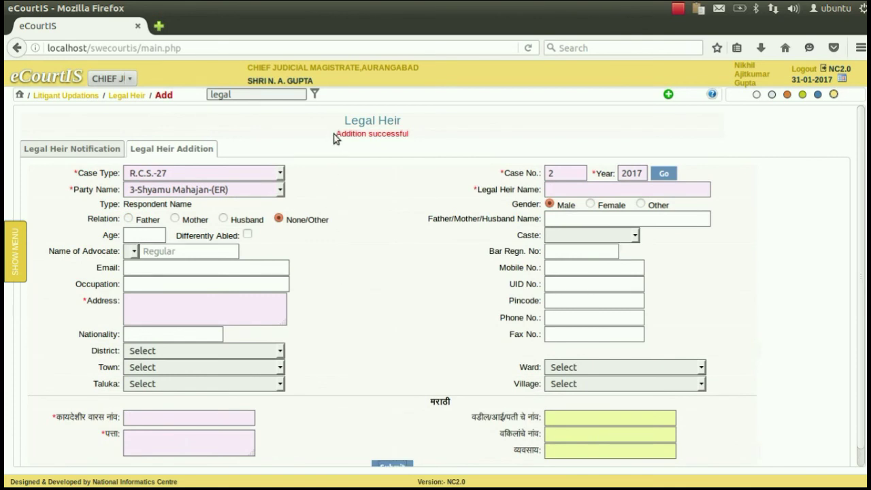
Highlight the 'Addition successful' message and bring back the navigation menu
left_click_drag(336, 135, 407, 134)
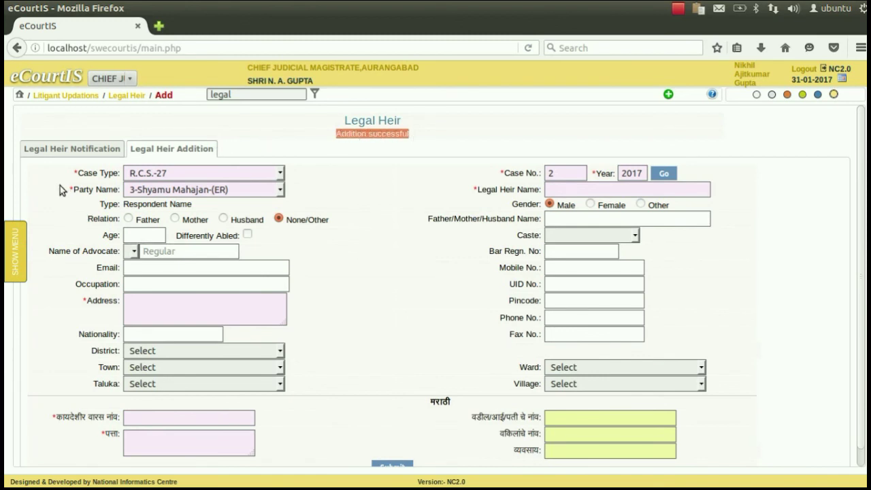
left_click(28, 235)
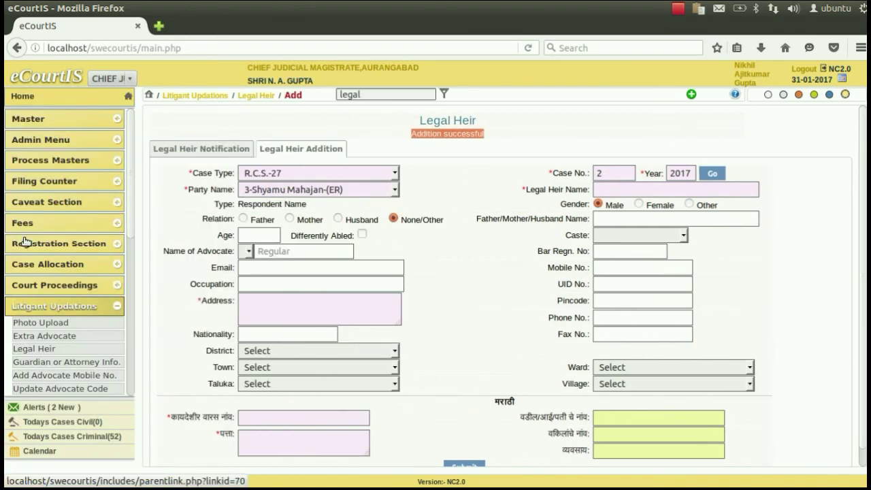
Go back to the eCourtIS home dashboard showing case counts, bar chart and pendency pie chart
left_click(59, 77)
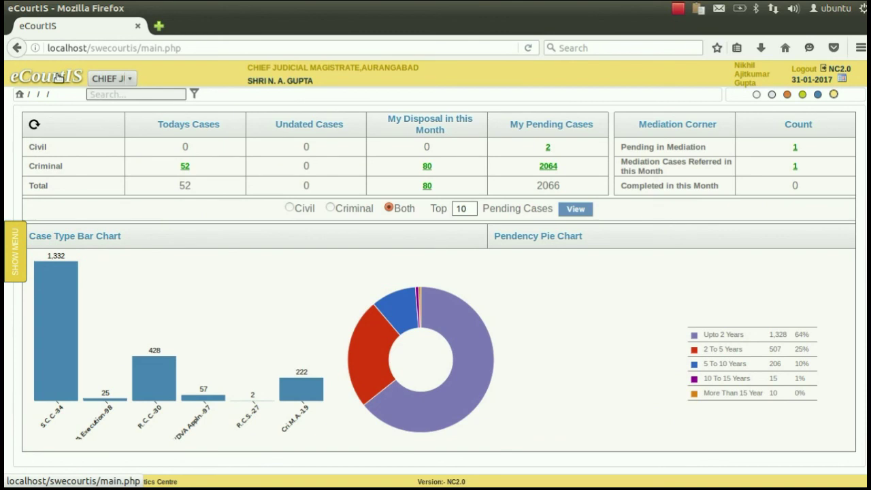
mouse_move(15, 248)
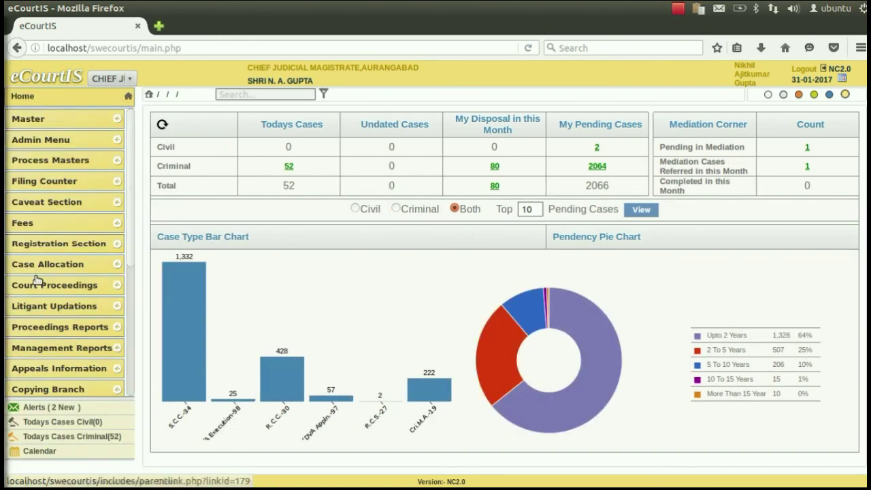